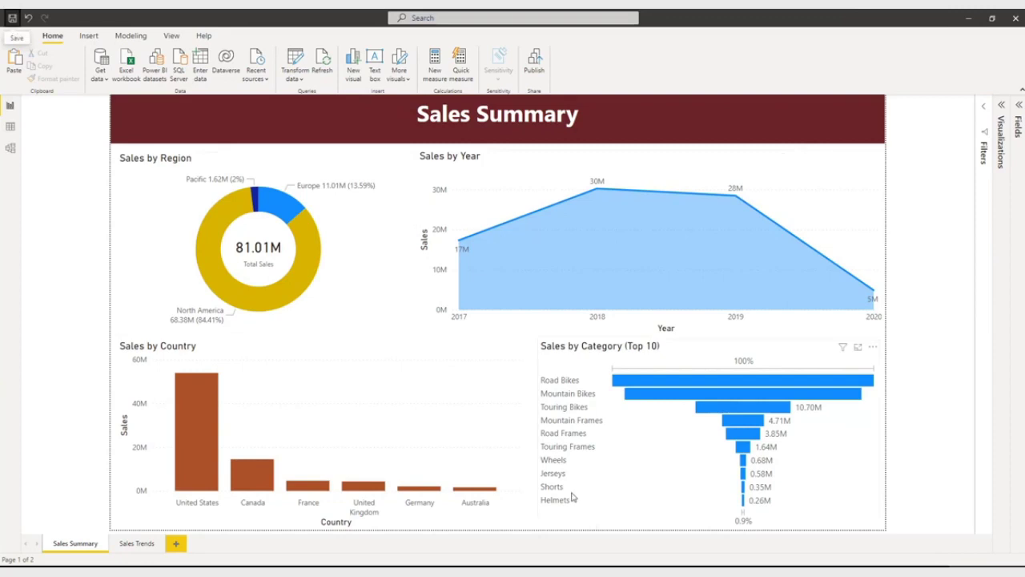
Review the Sales Trends page, return to Sales Summary, and show the View ribbon options.
left_click(139, 546)
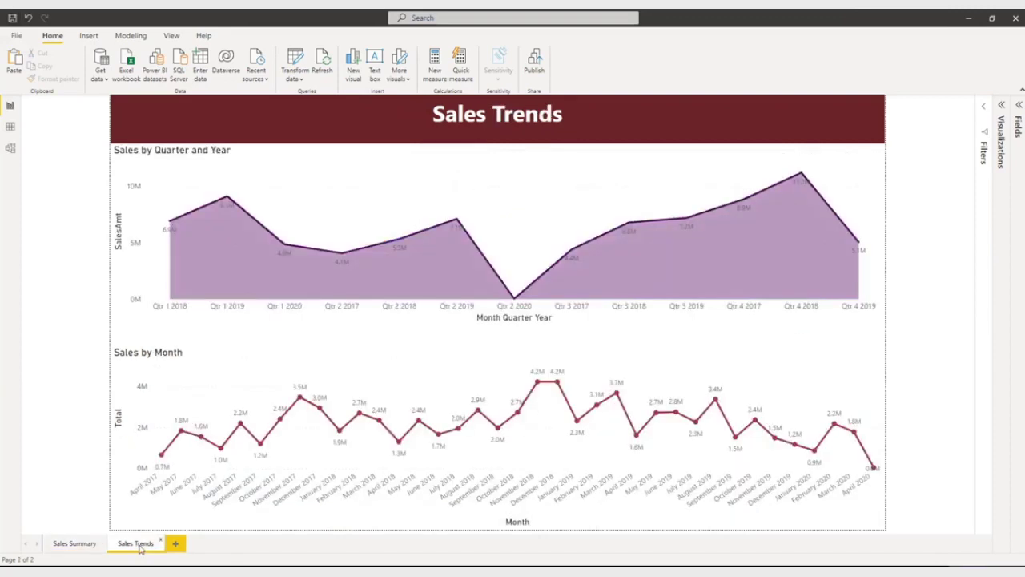
left_click(76, 544)
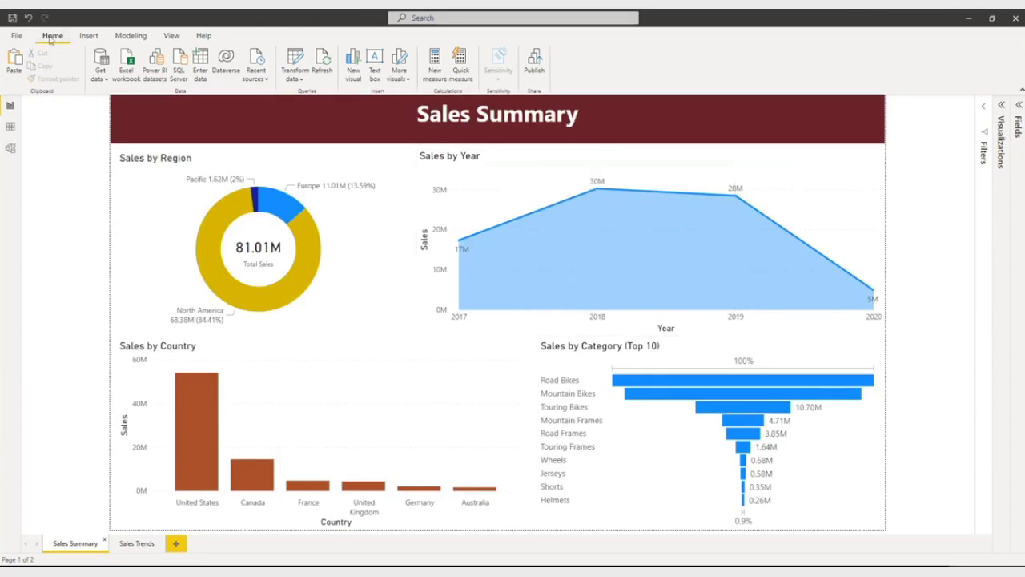
left_click(173, 38)
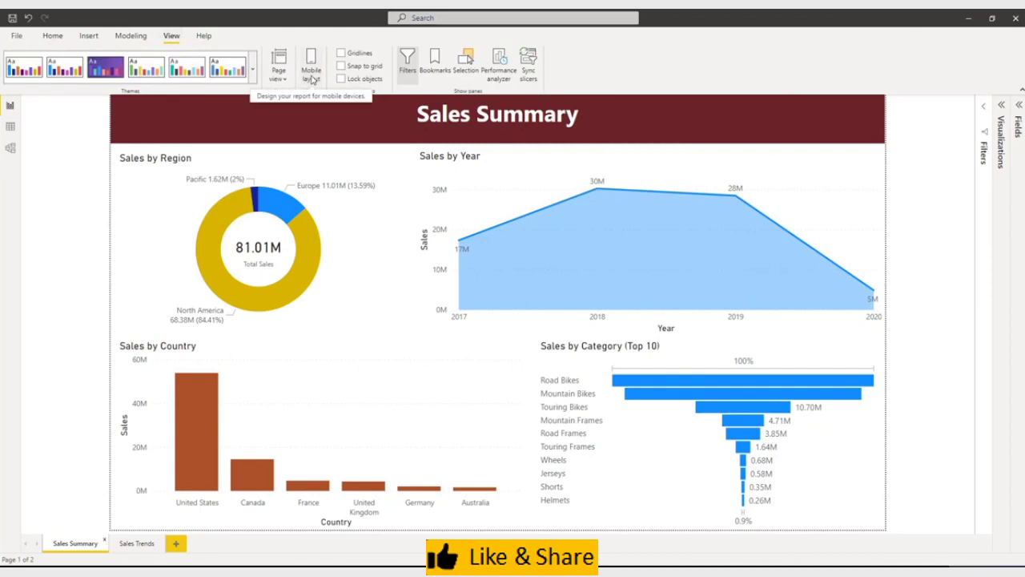
left_click(312, 78)
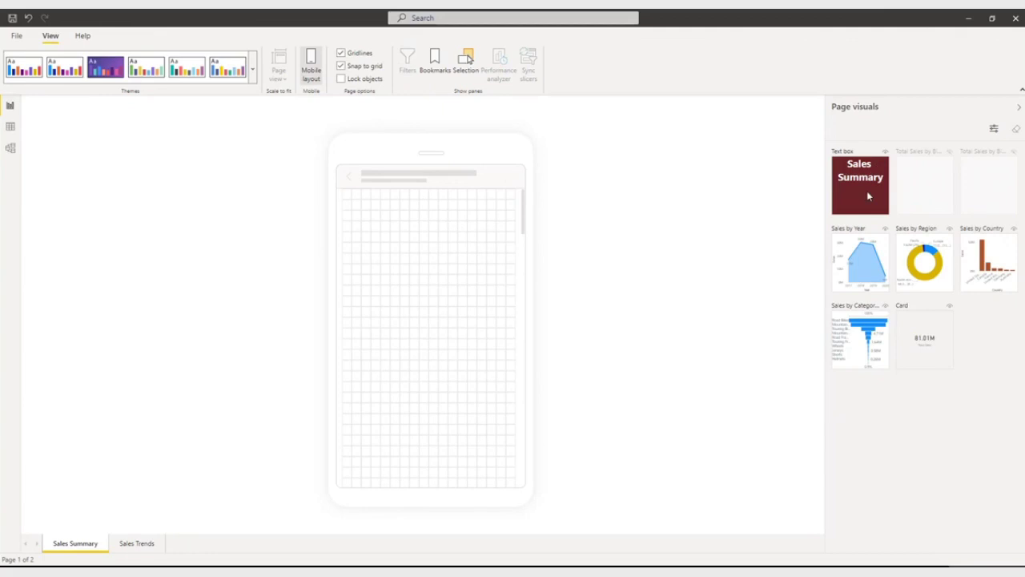
left_click_drag(868, 195, 371, 224)
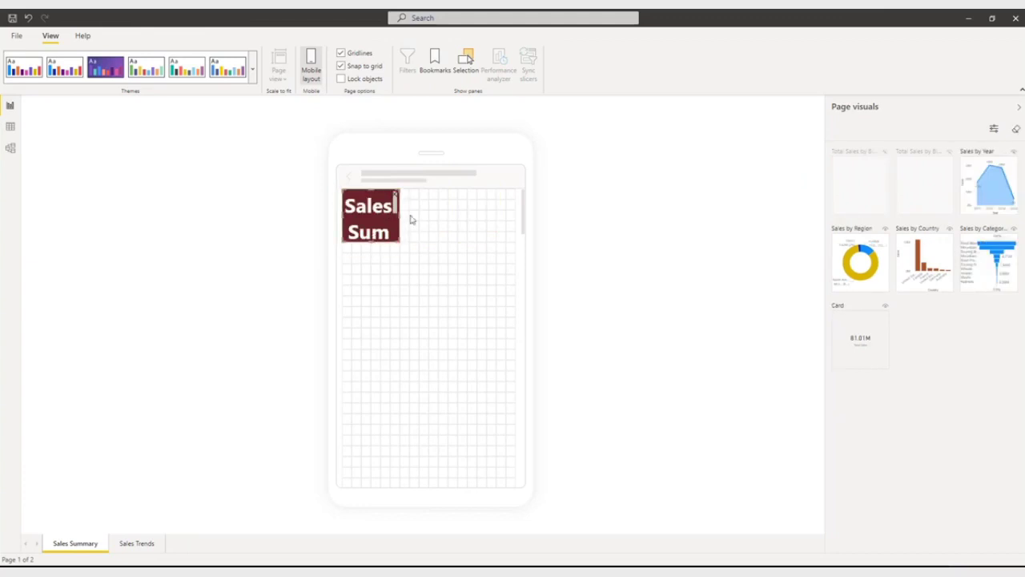
left_click_drag(400, 216, 517, 212)
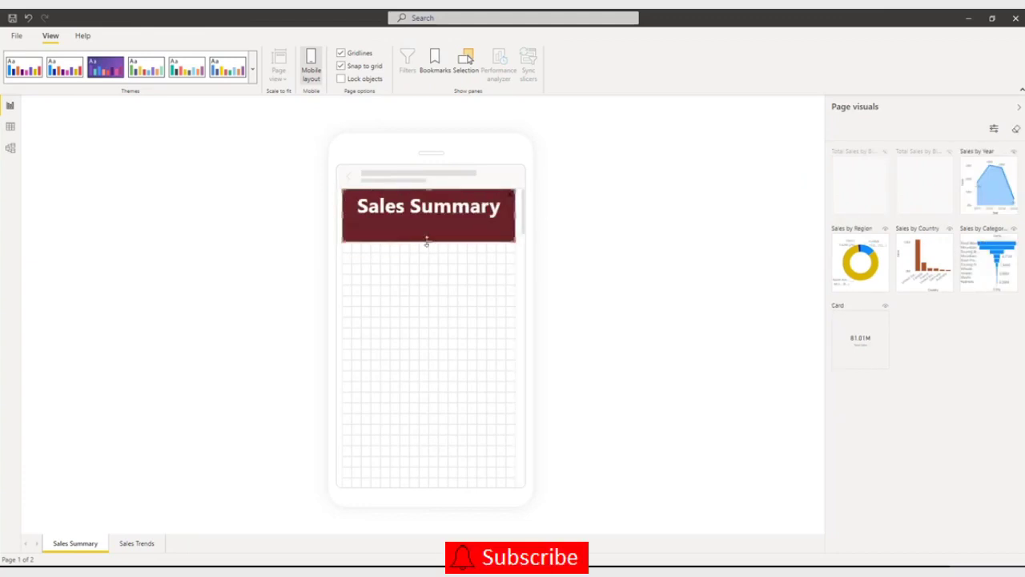
left_click_drag(425, 240, 430, 226)
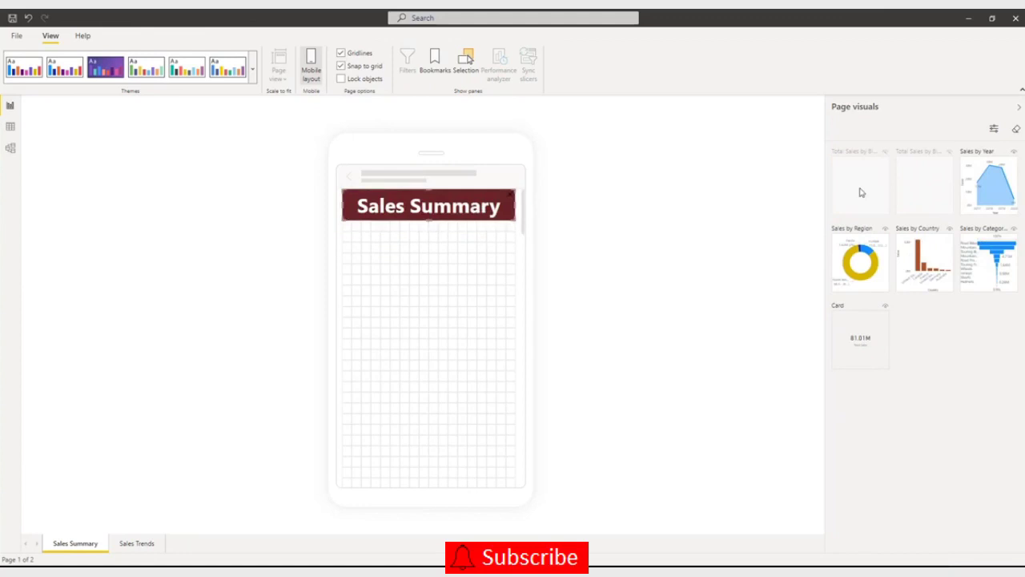
mouse_move(997, 190)
left_mouse_down()
mouse_move(377, 257)
mouse_move(531, 331)
left_mouse_up()
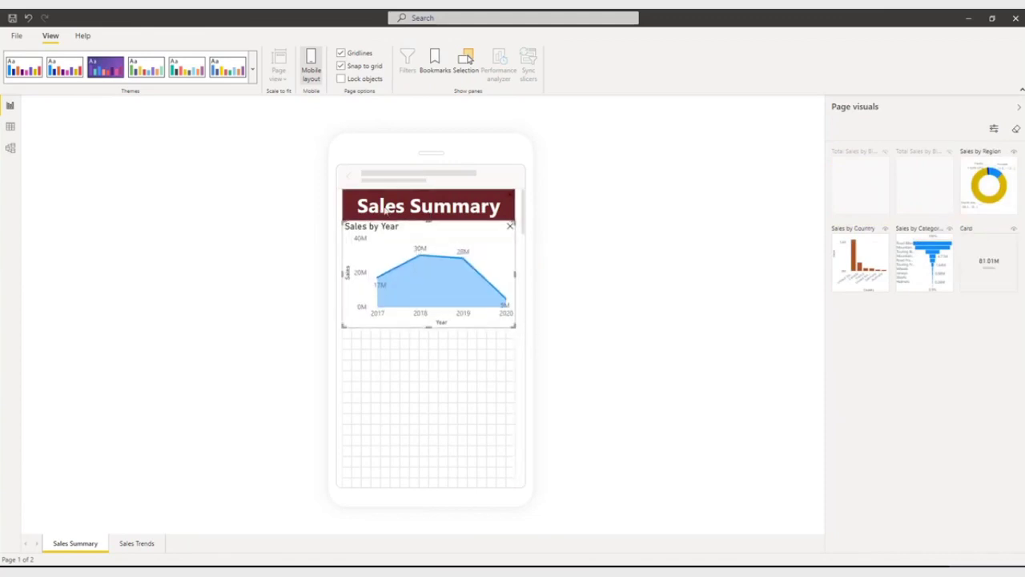
Remove all phone-layout visuals, then re-add Sales Summary as a slim full-width banner at the top.
left_click(1018, 130)
left_click(551, 326)
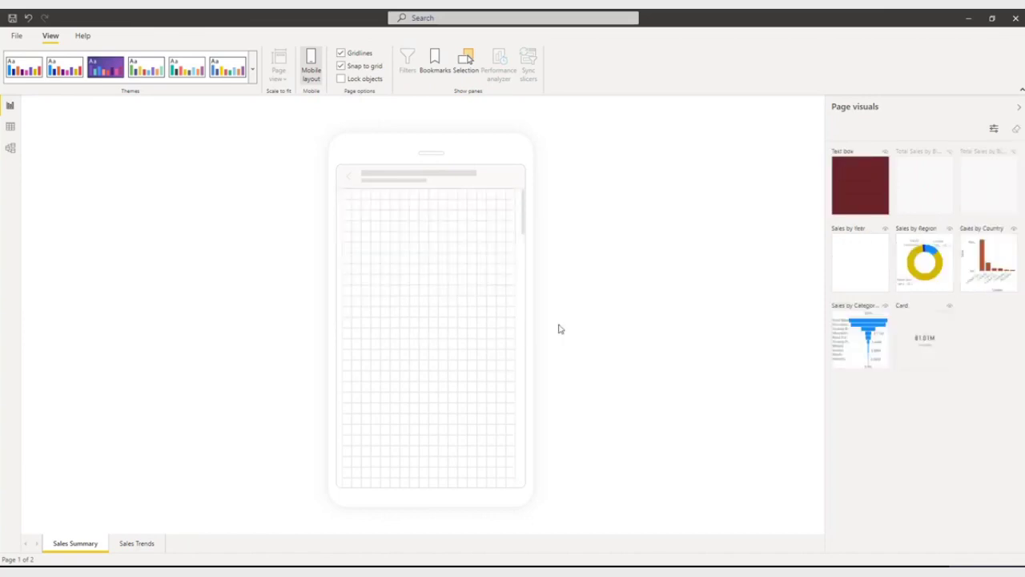
double_click(867, 205)
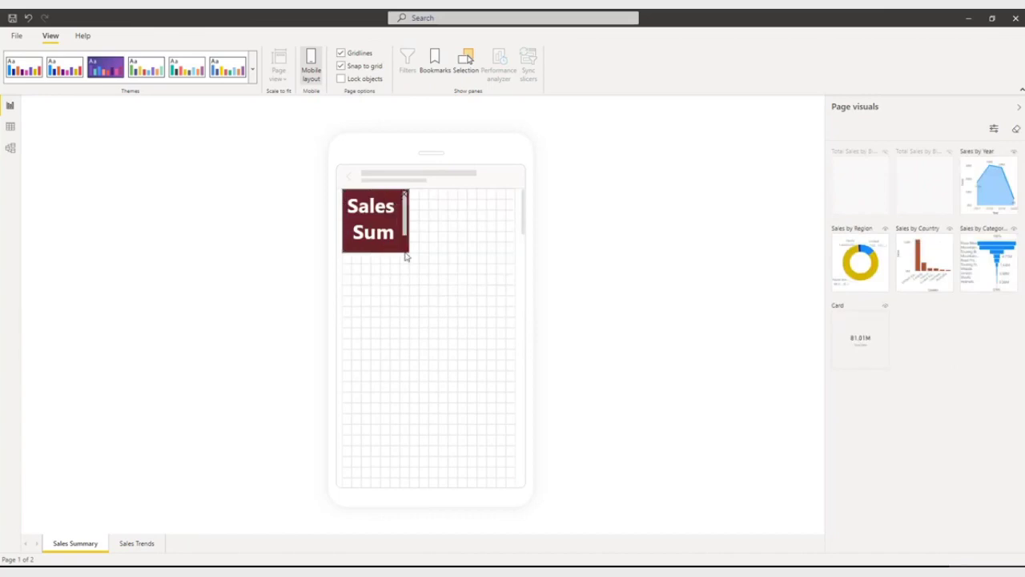
left_click_drag(396, 254, 542, 247)
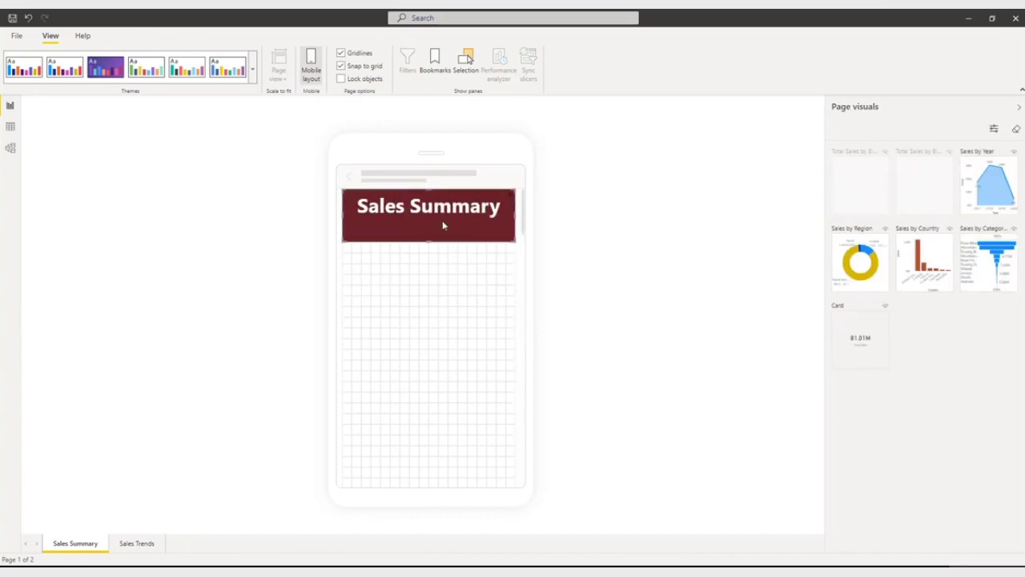
key("Delete")
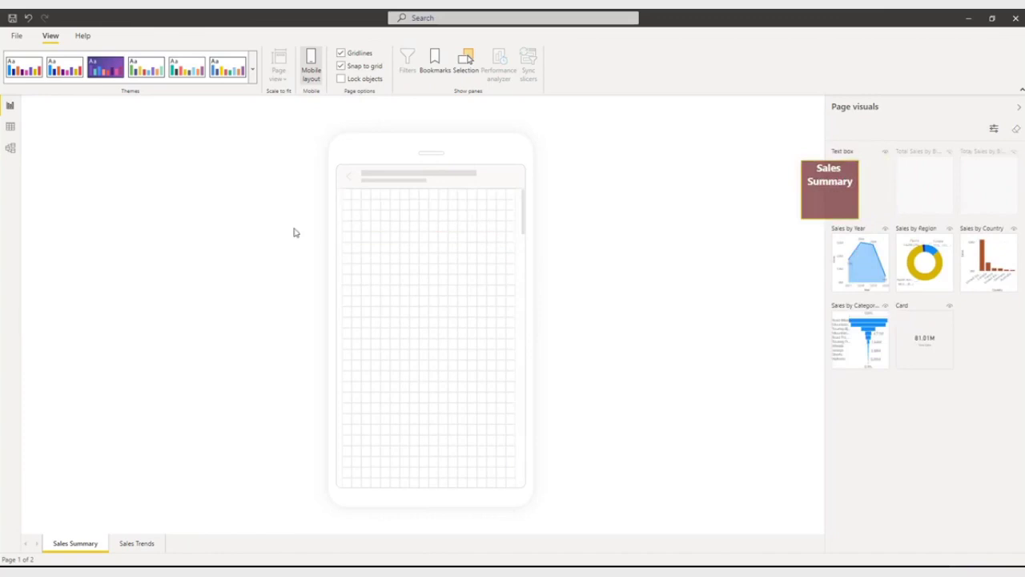
key("ctrl+z")
mouse_move(436, 206)
left_mouse_down()
mouse_move(353, 226)
mouse_move(517, 238)
mouse_move(523, 224)
left_mouse_up()
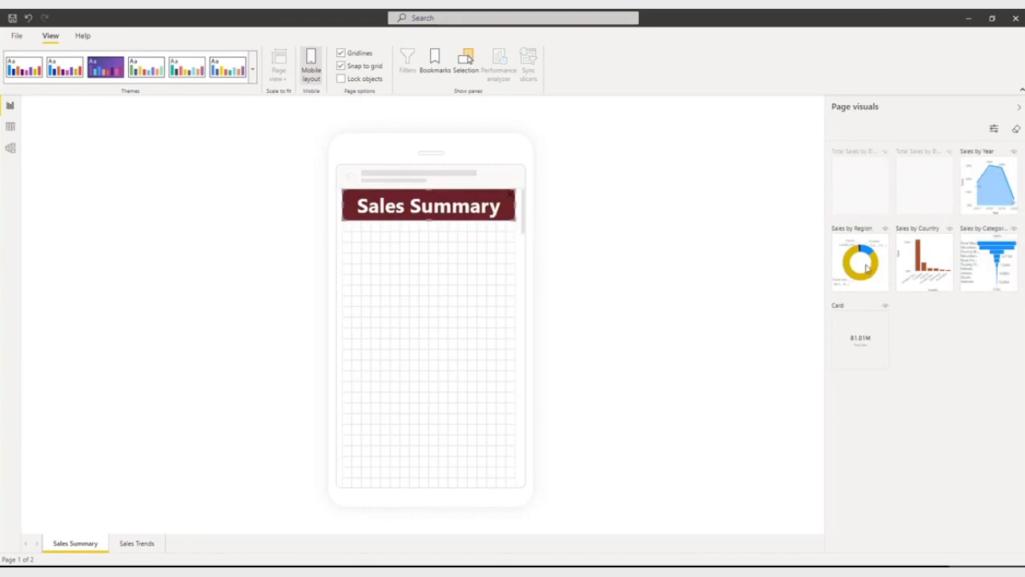
Add a full-width Sales by Region donut, centre the 81.01M card in it, and place Sales by Year below.
left_click_drag(862, 269, 370, 253)
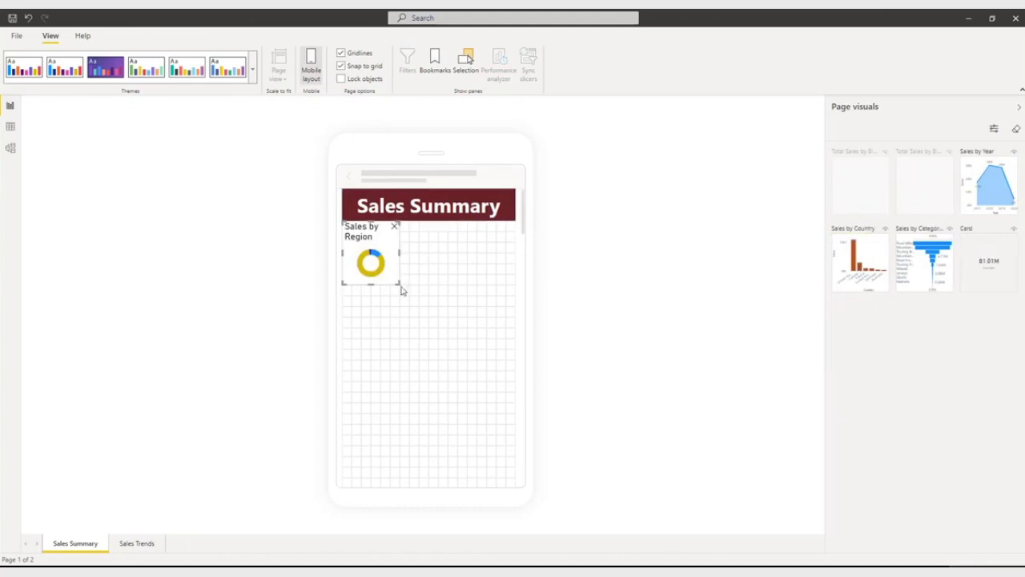
left_click_drag(401, 284, 514, 337)
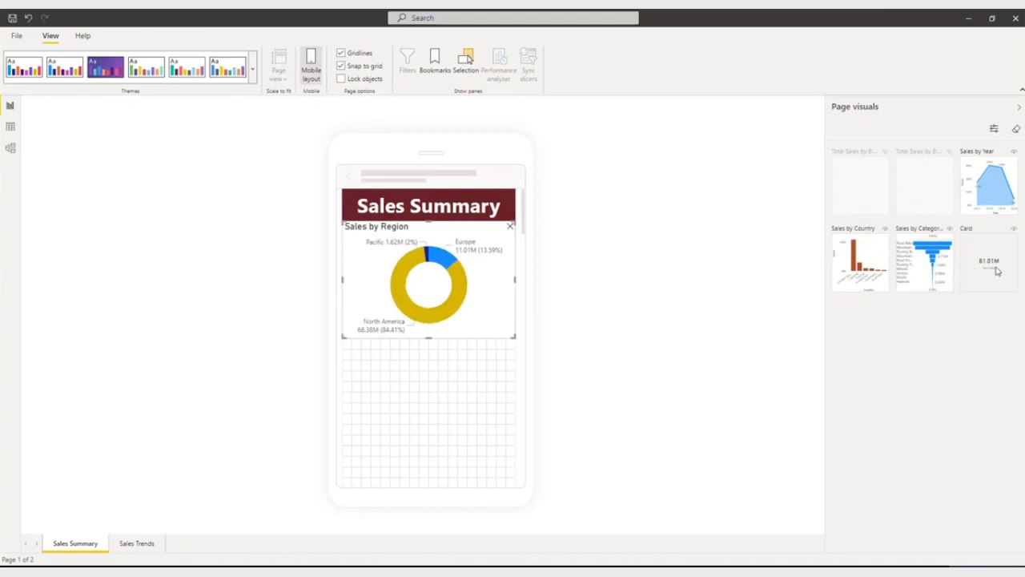
left_click_drag(997, 273, 430, 291)
left_click_drag(430, 291, 435, 294)
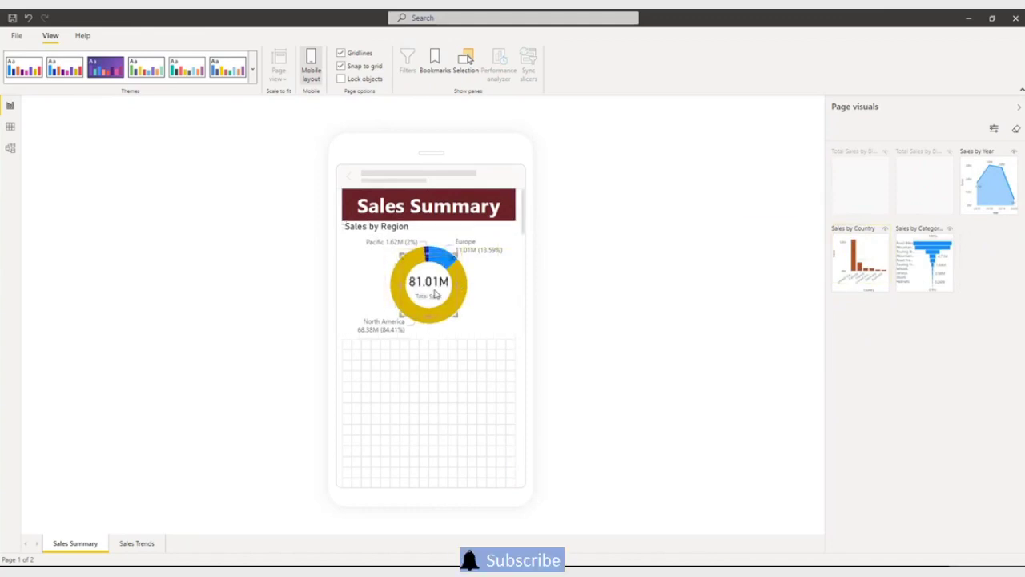
left_click(445, 388)
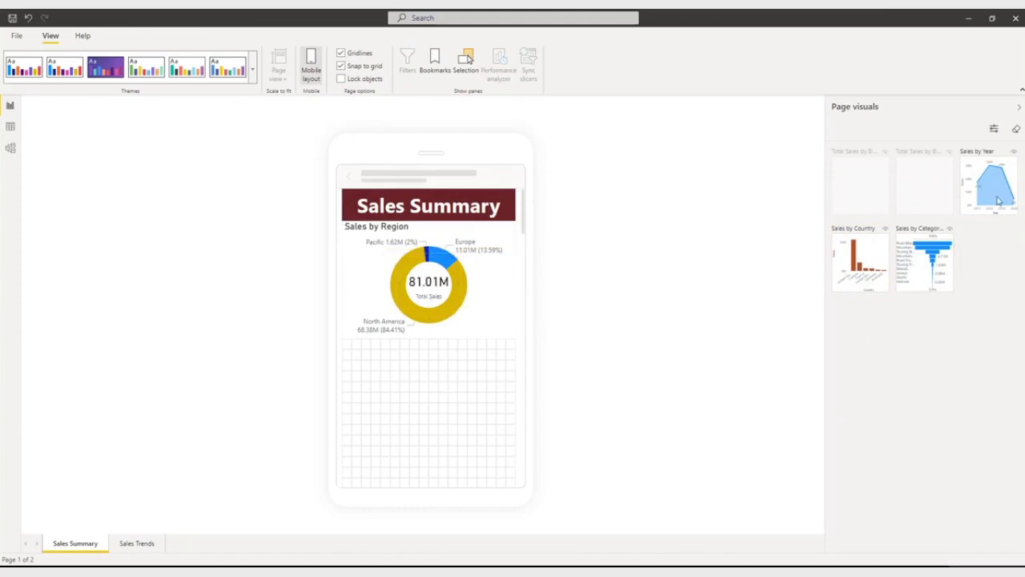
mouse_move(998, 201)
left_mouse_down()
mouse_move(492, 406)
mouse_move(370, 378)
mouse_move(515, 444)
mouse_move(547, 438)
left_mouse_up()
Stack Sales by Country, then the Sales by Category funnel, below Sales by Year.
scroll(406, 409, "down", 2)
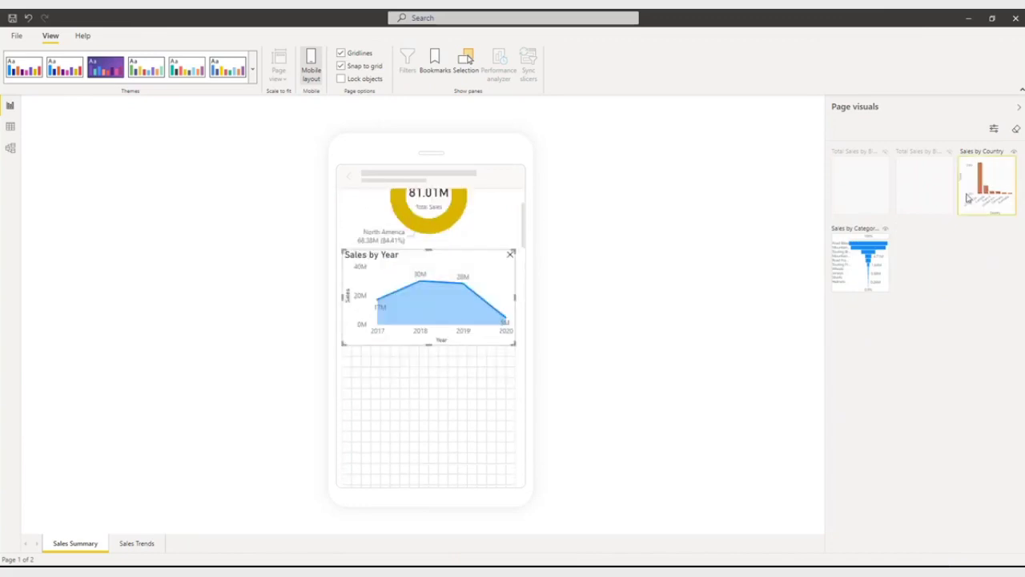
mouse_move(974, 167)
left_mouse_down()
mouse_move(394, 392)
mouse_move(516, 475)
mouse_move(540, 471)
left_mouse_up()
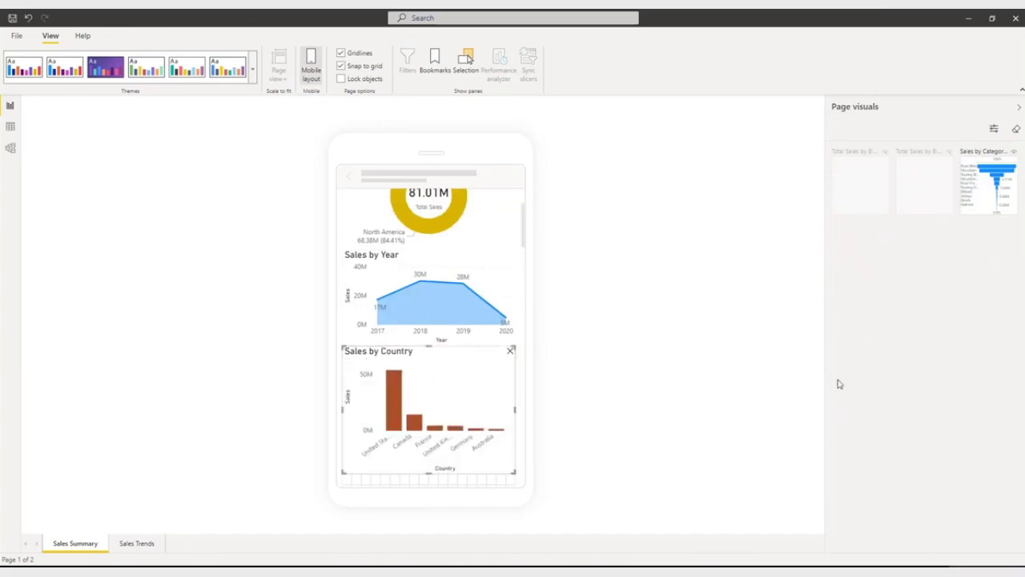
scroll(373, 345, "down", 1)
scroll(372, 345, "down", 3)
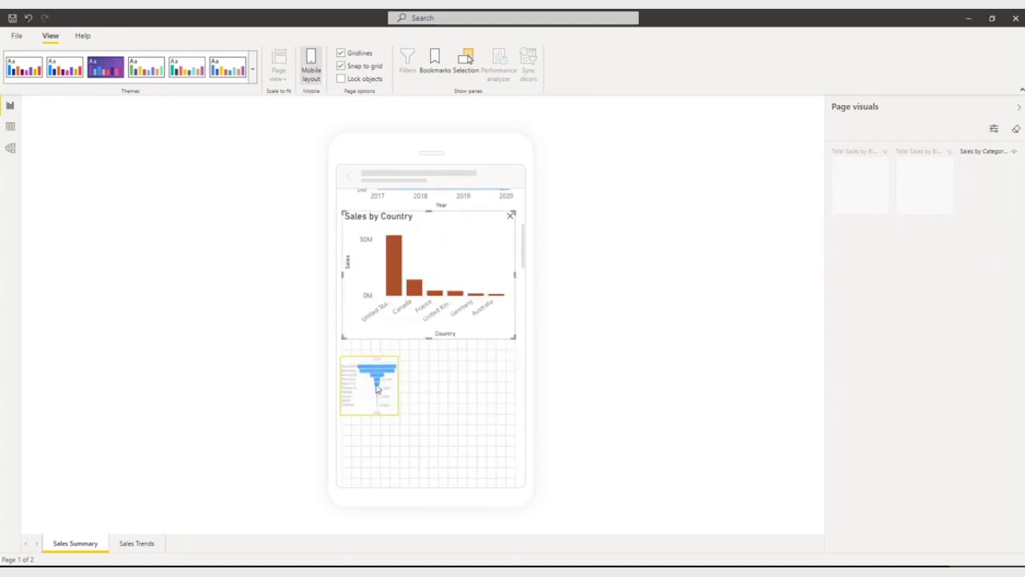
mouse_move(999, 189)
left_mouse_down()
mouse_move(377, 373)
mouse_move(413, 411)
mouse_move(514, 473)
left_mouse_up()
Enlarge the Sales by Category funnel so its bars show, then scroll through the layout.
scroll(451, 352, "down", 5)
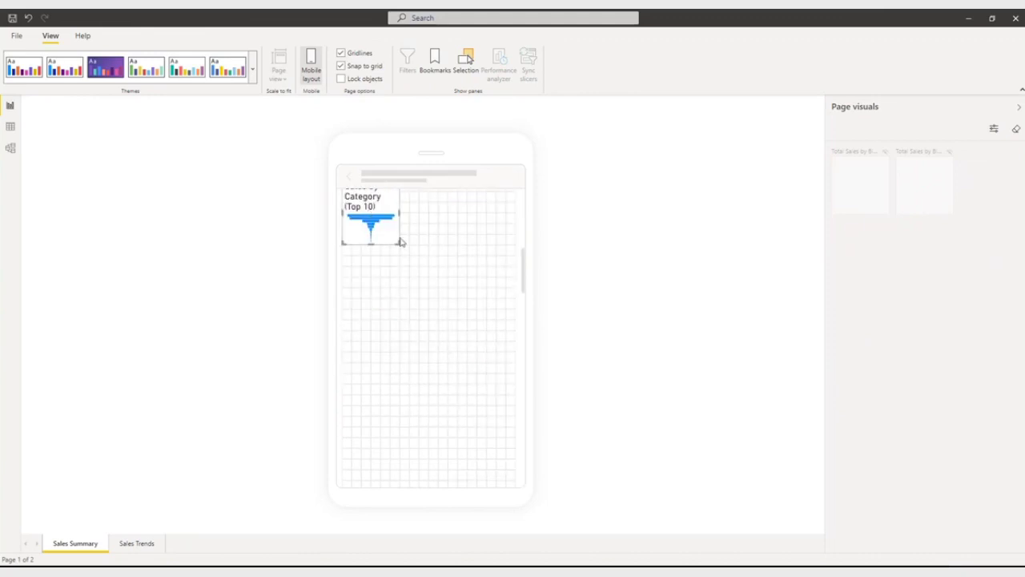
left_click_drag(395, 247, 507, 343)
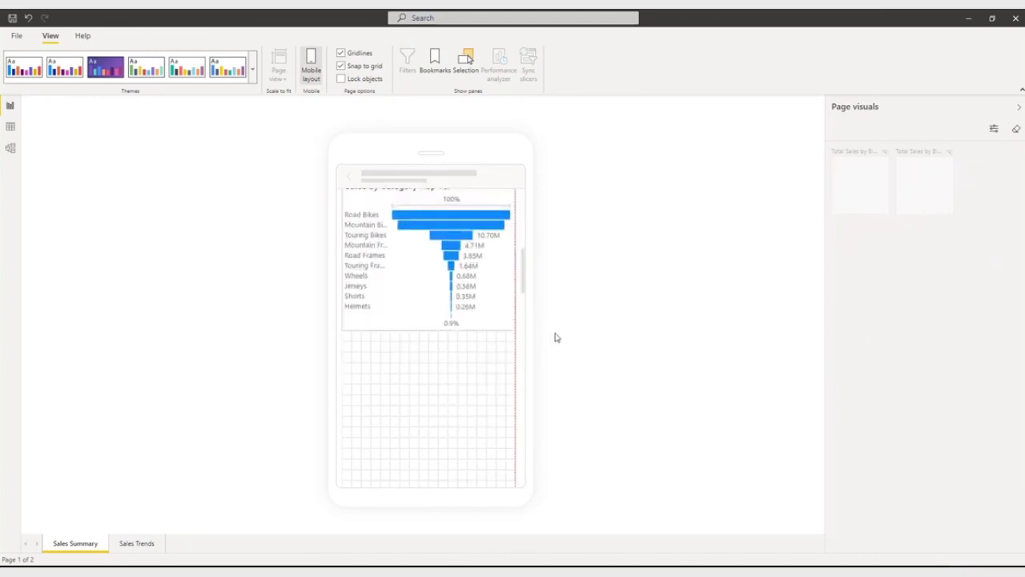
scroll(400, 338, "up", 3)
scroll(398, 353, "up", 5)
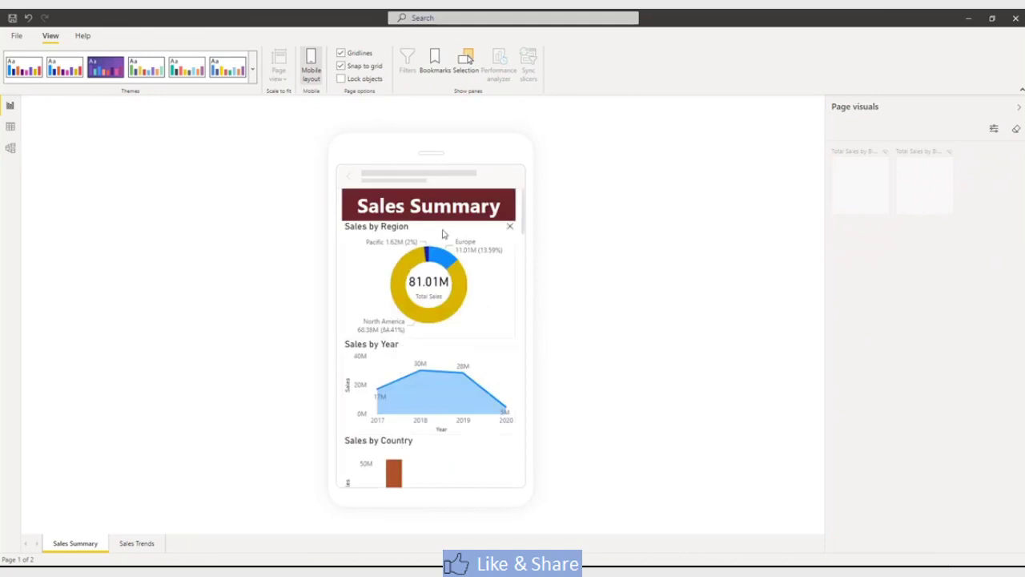
scroll(415, 413, "down", 1)
scroll(417, 384, "down", 3)
scroll(419, 355, "down", 3)
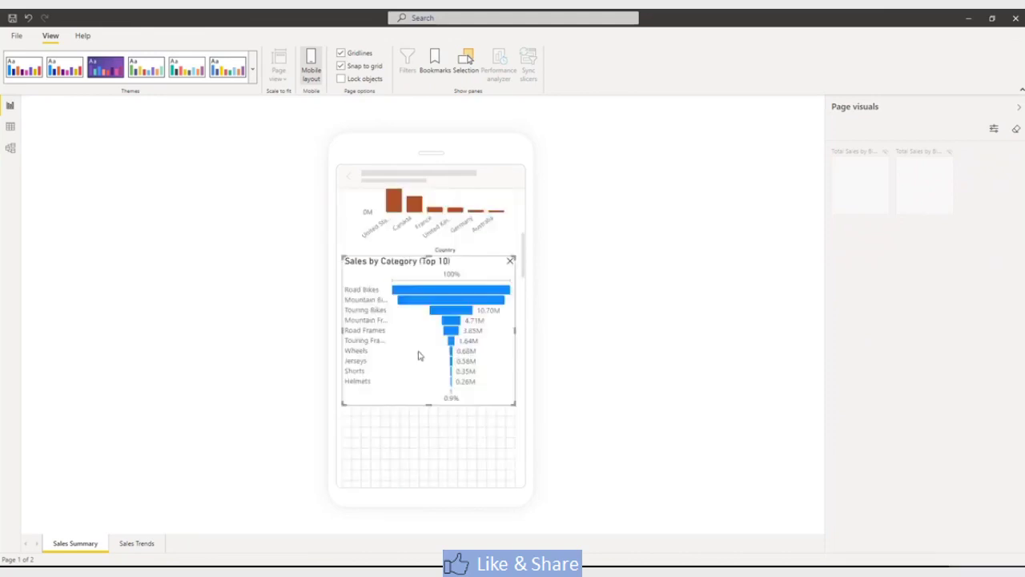
scroll(416, 361, "up", 4)
scroll(416, 361, "up", 2)
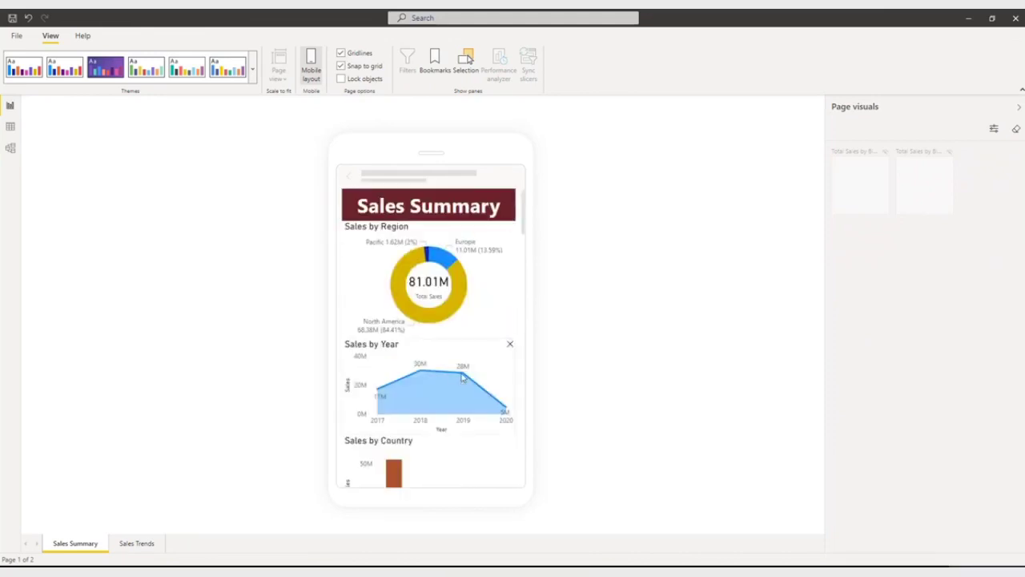
scroll(460, 363, "down", 4)
scroll(458, 360, "down", 3)
scroll(458, 359, "up", 8)
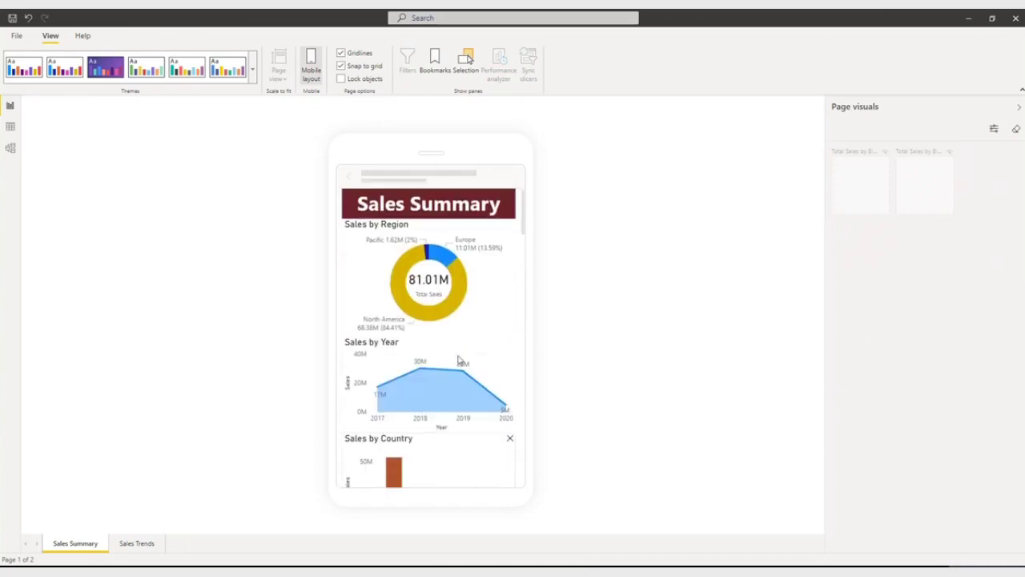
On Sales Trends' phone layout, place a slim full-width Sales Trends title at the top.
left_click(147, 546)
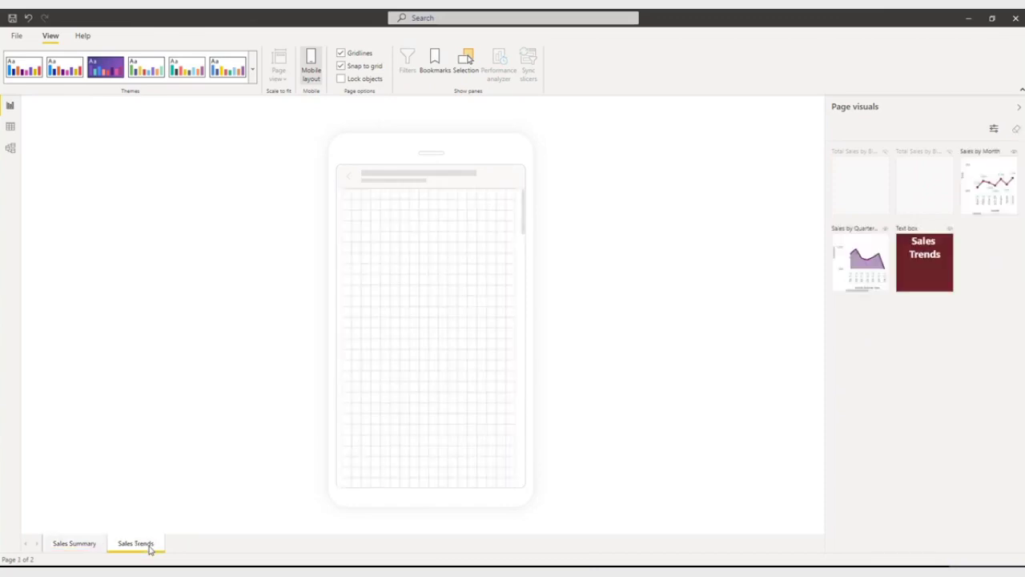
left_click_drag(934, 266, 374, 217)
left_click_drag(398, 250, 543, 245)
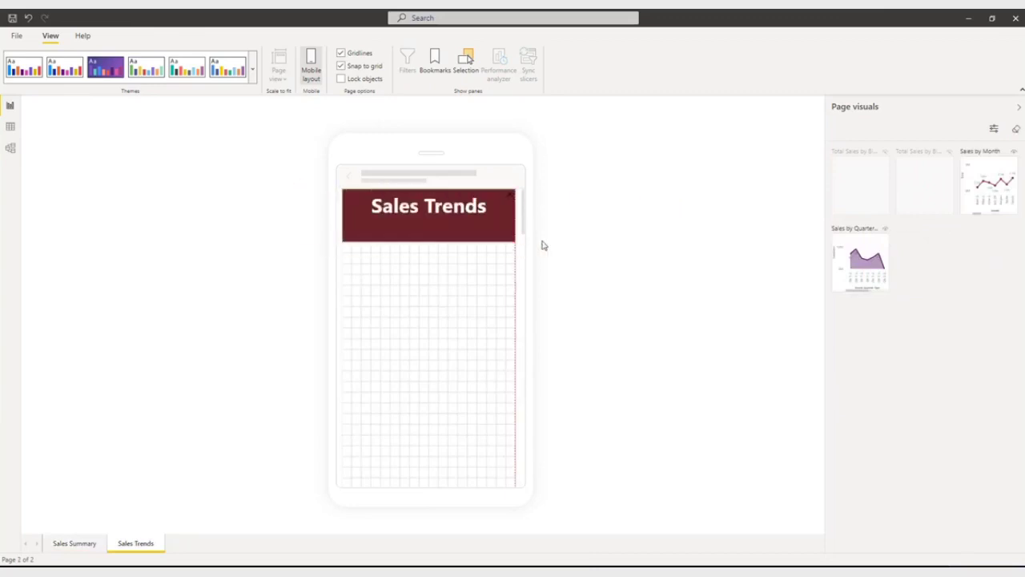
left_click_drag(427, 237, 433, 226)
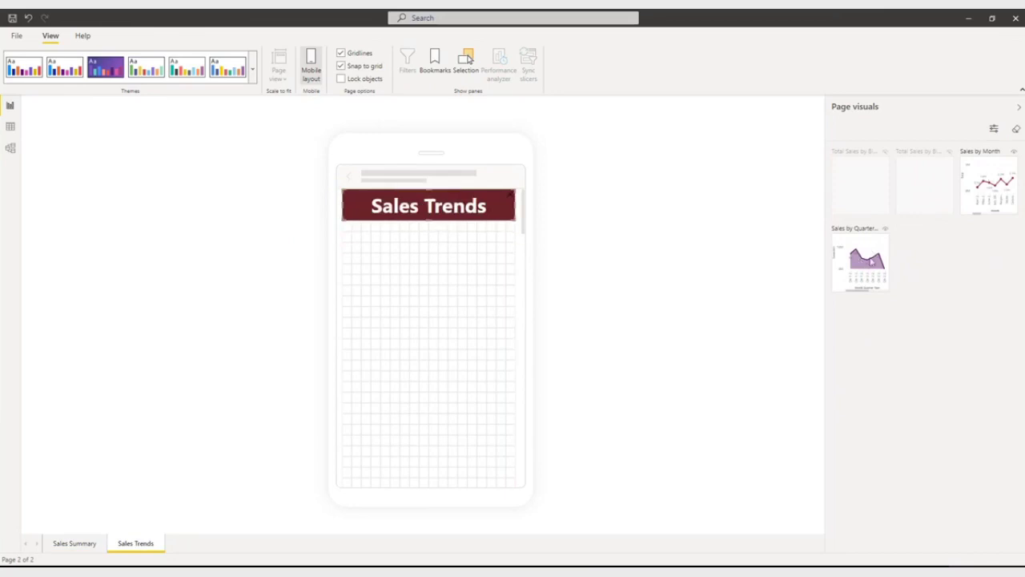
Add the Sales by Quarter and Year chart under the title and make it taller.
left_click_drag(872, 262, 393, 265)
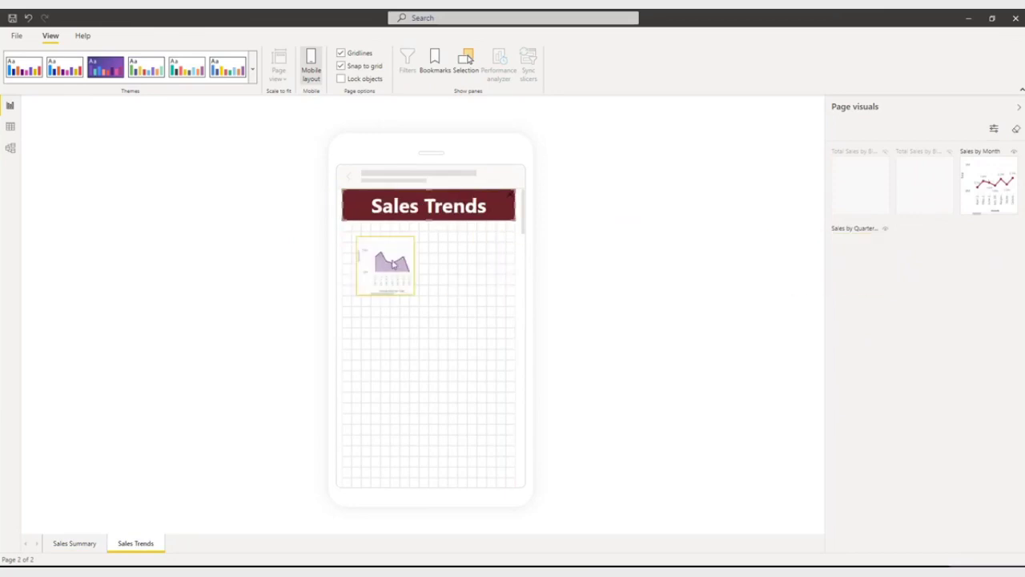
mouse_move(376, 261)
left_mouse_down()
mouse_move(362, 261)
mouse_move(560, 346)
left_mouse_up()
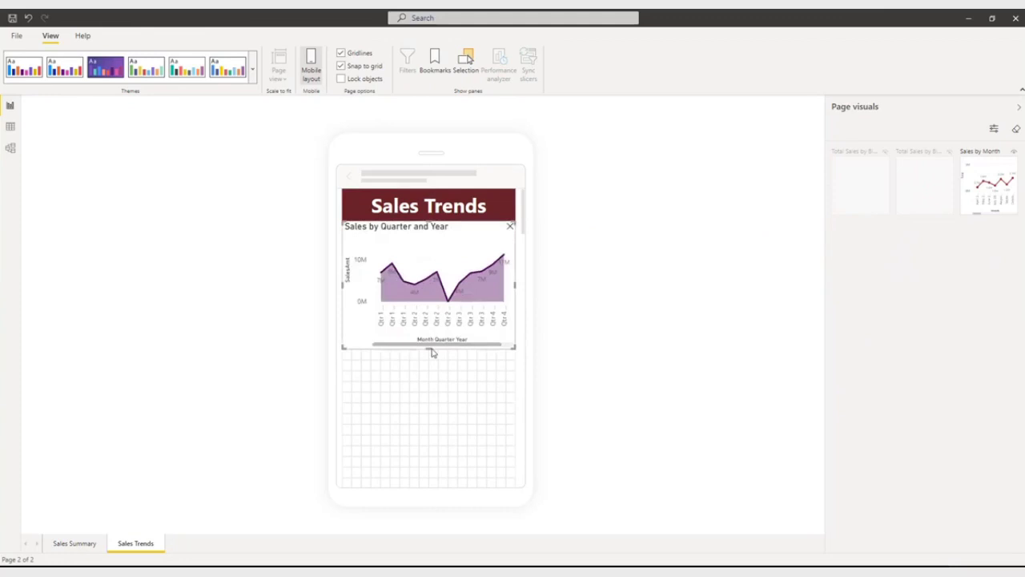
left_click_drag(430, 350, 426, 383)
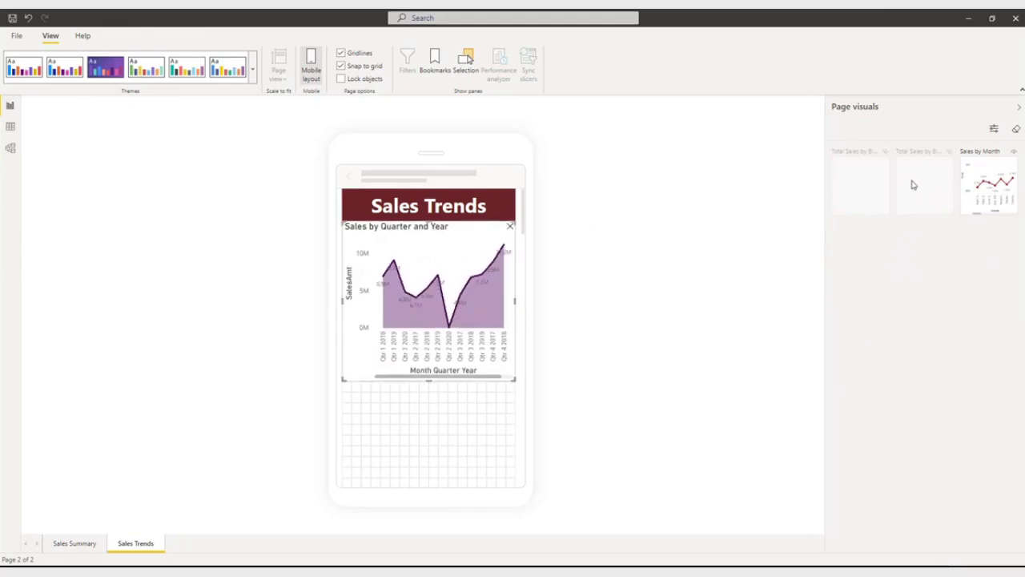
left_click(472, 428)
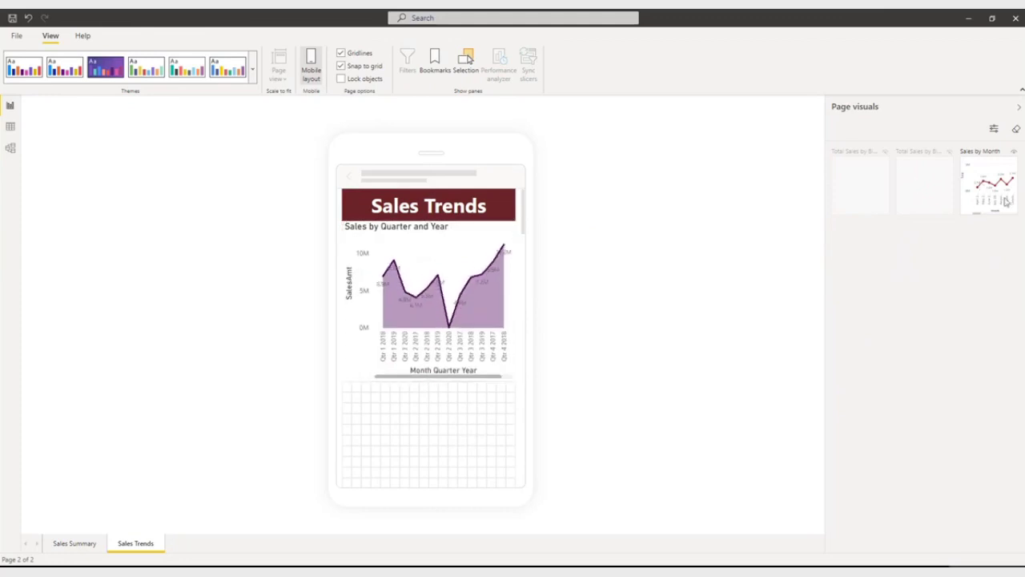
Add the Sales by Month chart below the quarterly chart and stretch it taller.
mouse_move(1004, 199)
left_mouse_down()
mouse_move(413, 429)
mouse_move(384, 426)
mouse_move(523, 483)
left_mouse_up()
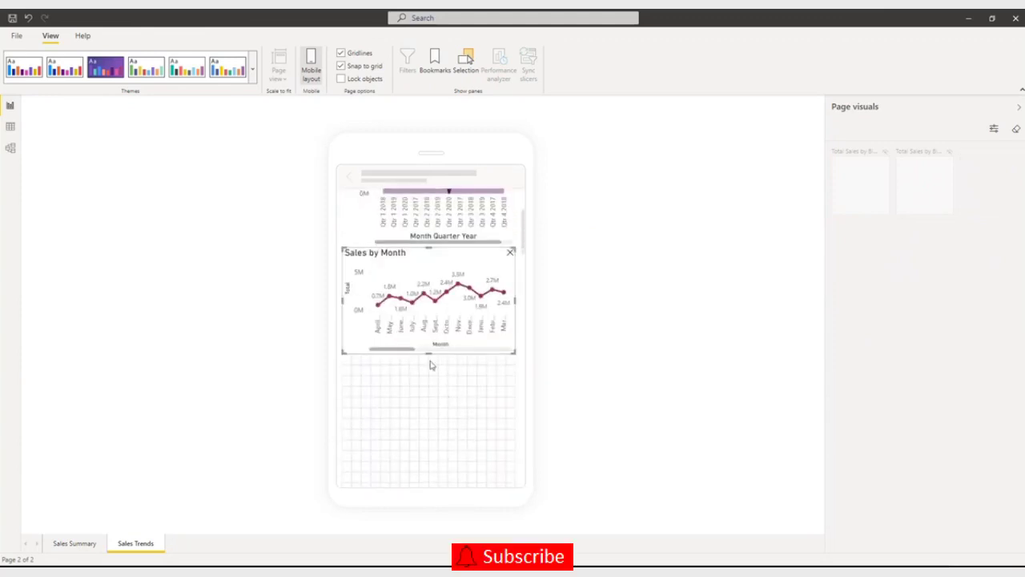
left_click_drag(430, 352, 437, 426)
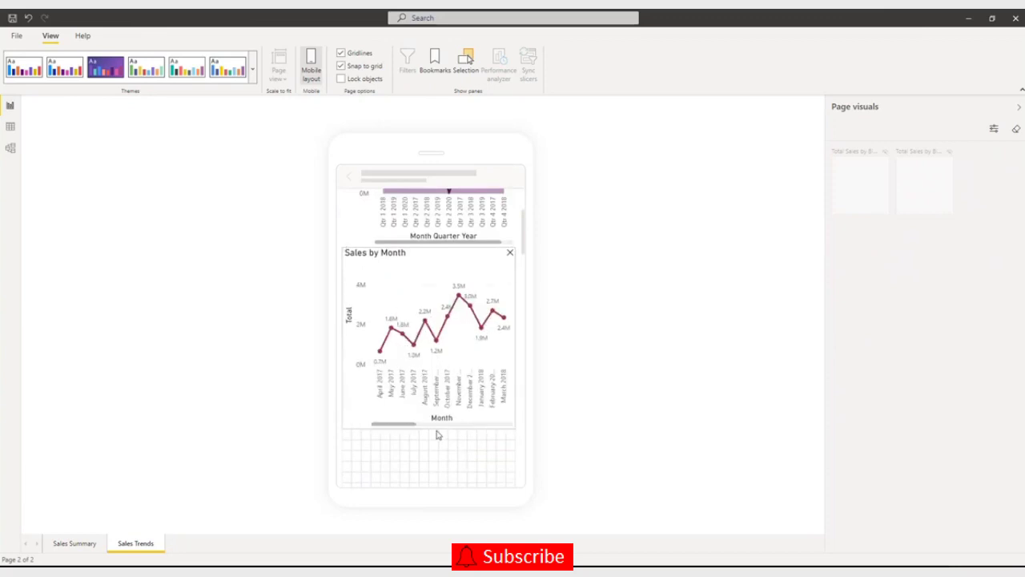
scroll(447, 400, "up", 3)
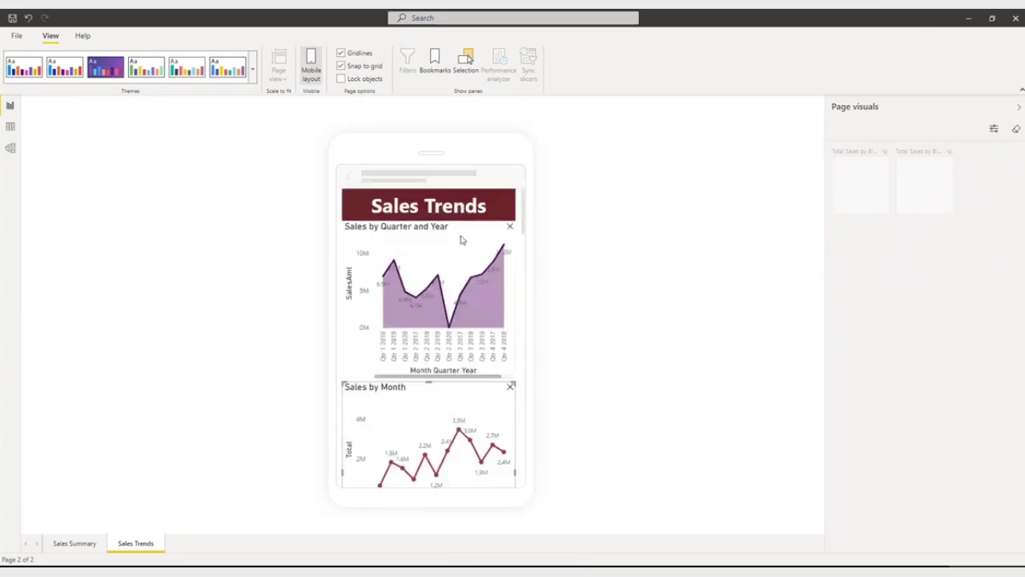
left_click(533, 286)
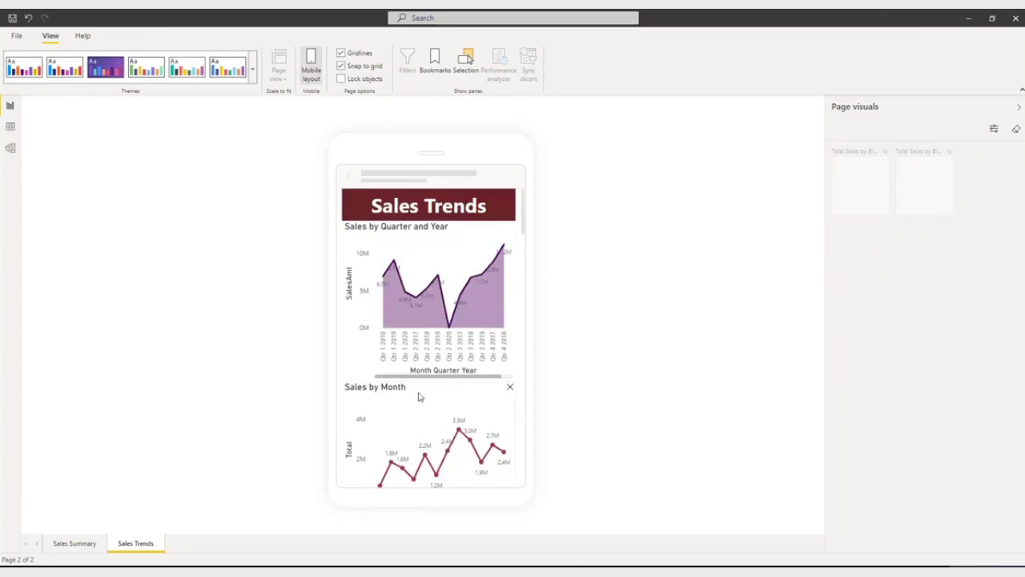
left_click(406, 425)
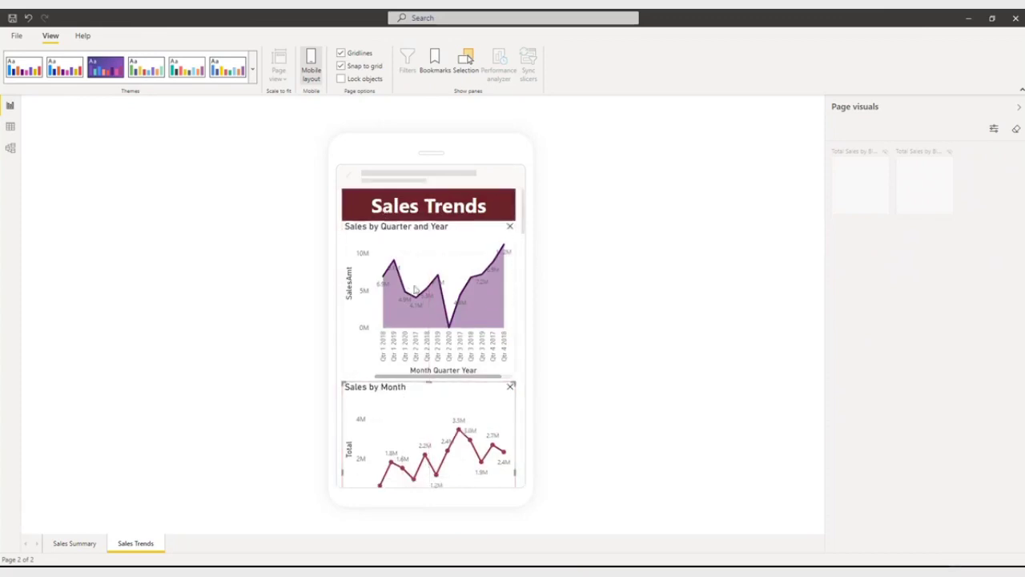
scroll(455, 321, "down", 2)
scroll(456, 320, "up", 2)
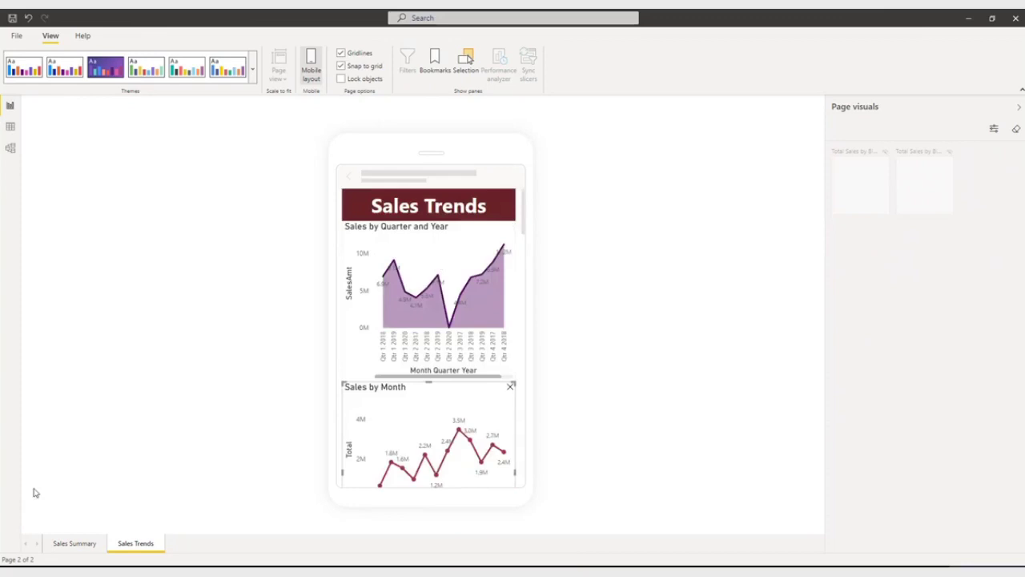
Return to Sales Summary and exit Mobile layout to the desktop view.
left_click(78, 548)
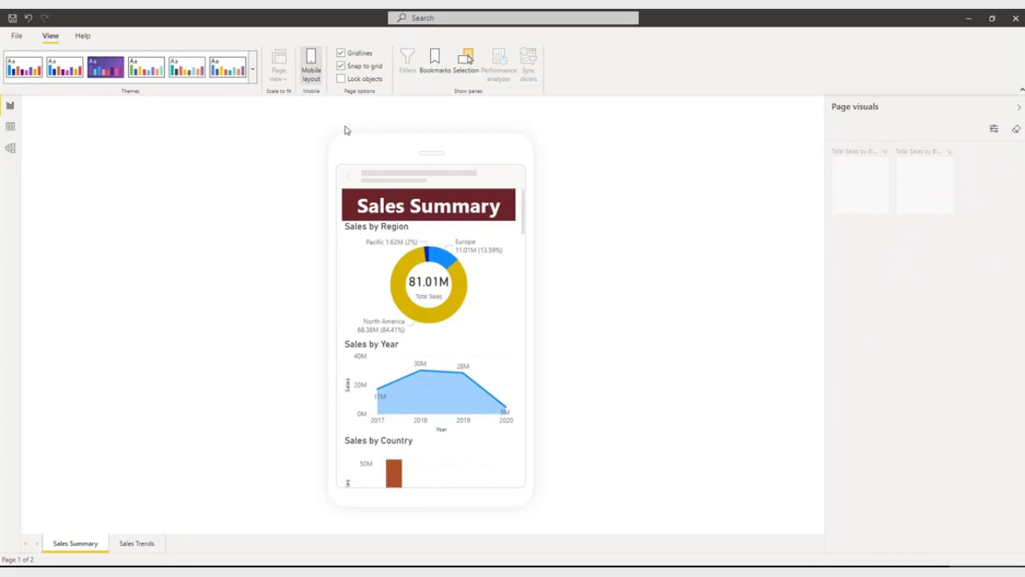
left_click(313, 79)
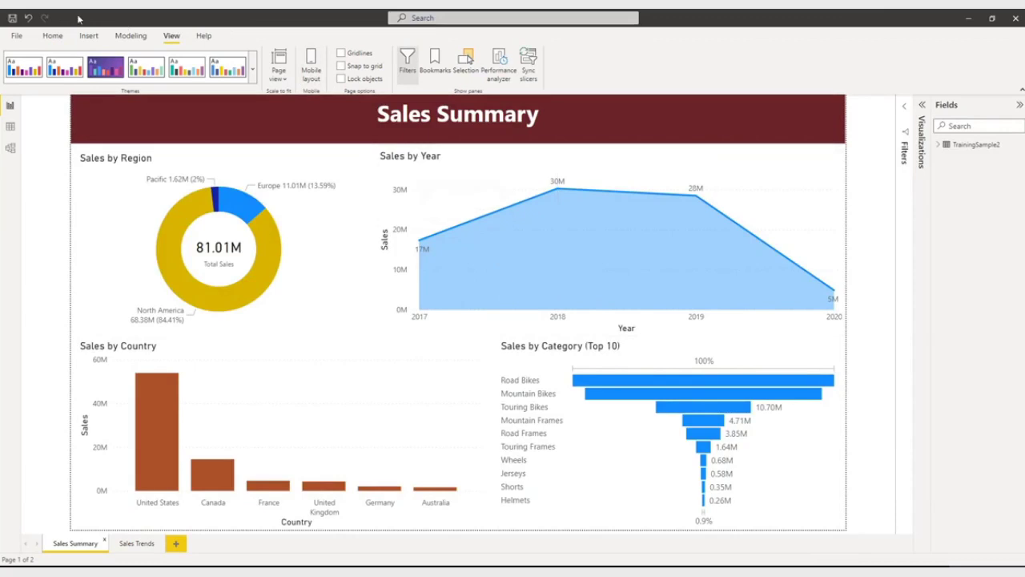
Save the report, then check Sales Trends and go back to Sales Summary.
left_click(18, 16)
mouse_move(430, 384)
left_click(148, 547)
left_click(83, 546)
Switch Sales Summary to Mobile layout and scroll through the stacked title and charts.
left_click(310, 68)
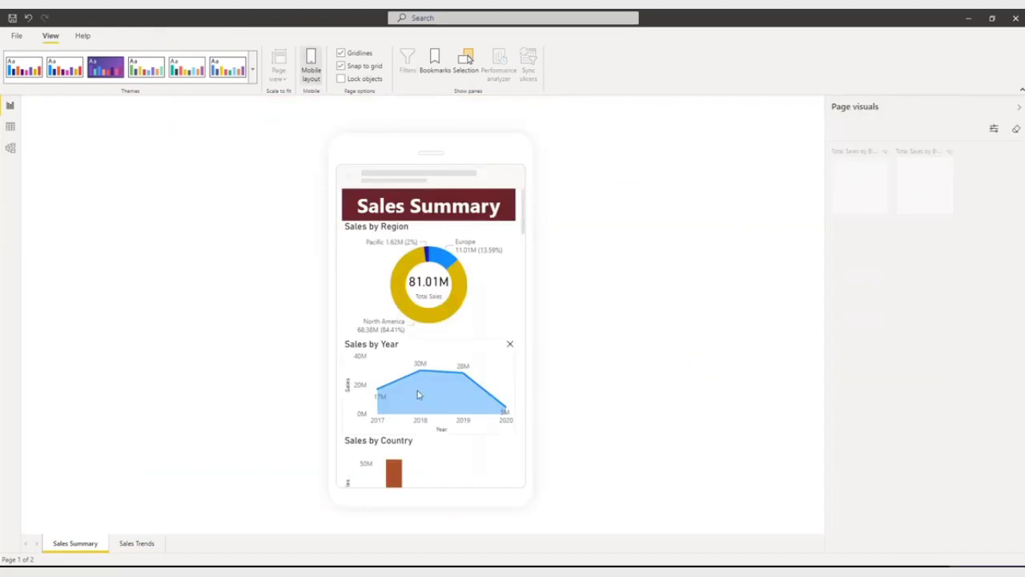
scroll(418, 390, "down", 3)
scroll(418, 388, "down", 3)
scroll(418, 389, "up", 3)
scroll(416, 387, "up", 3)
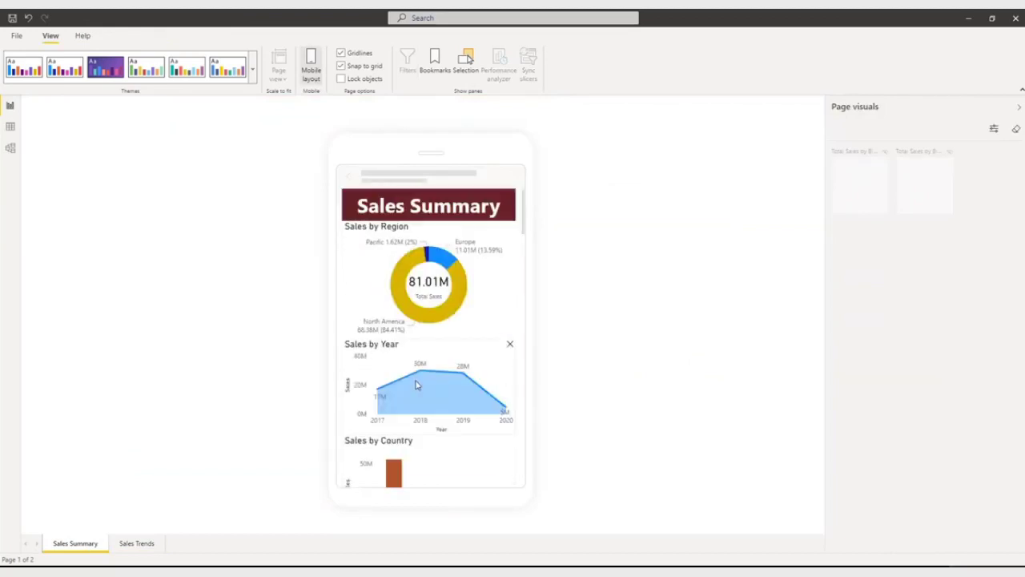